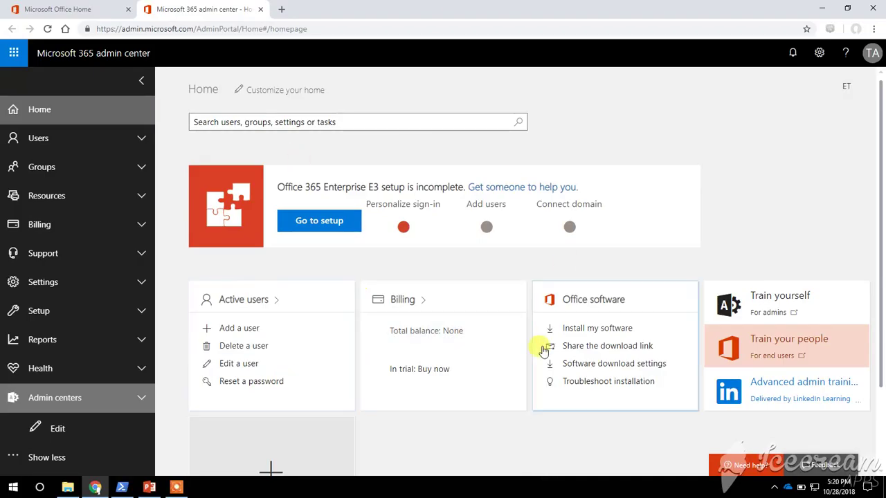
# Step: Launch the Exchange admin center from the Microsoft 365 admin center's Admin centers list
pyautogui.click(134, 396)
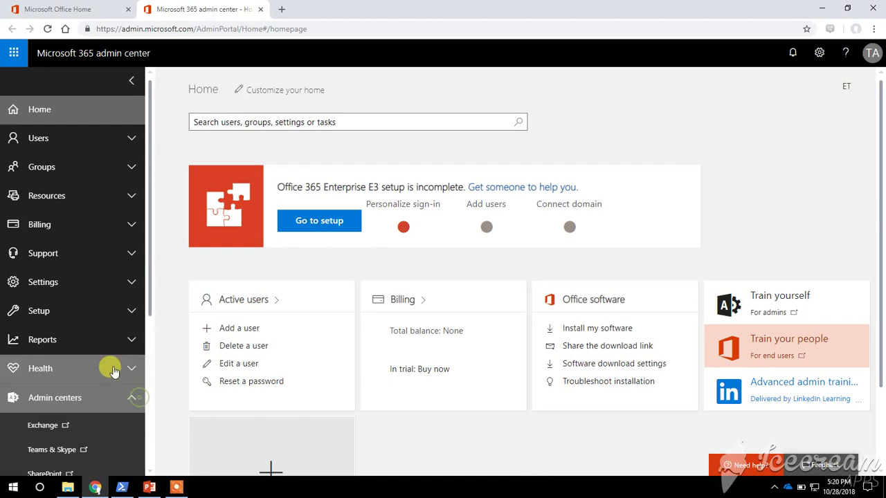
pyautogui.click(59, 422)
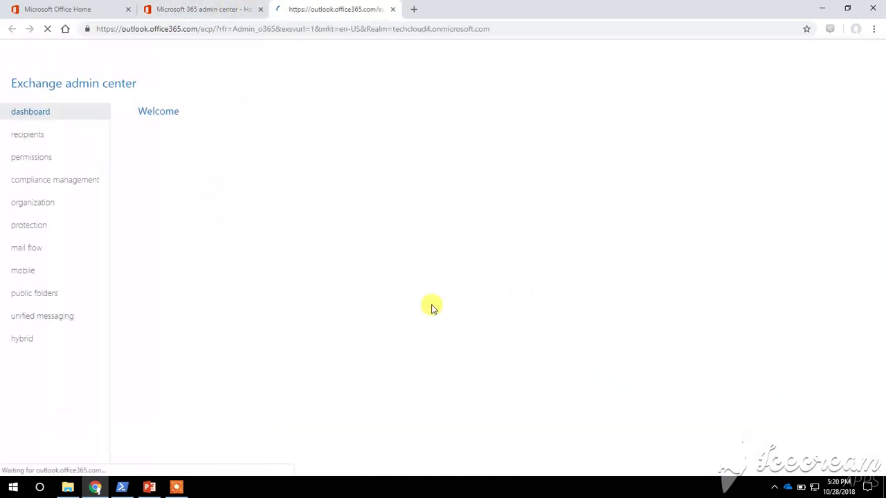
# Step: Go to recipients and switch to the shared mailboxes tab
pyautogui.click(38, 137)
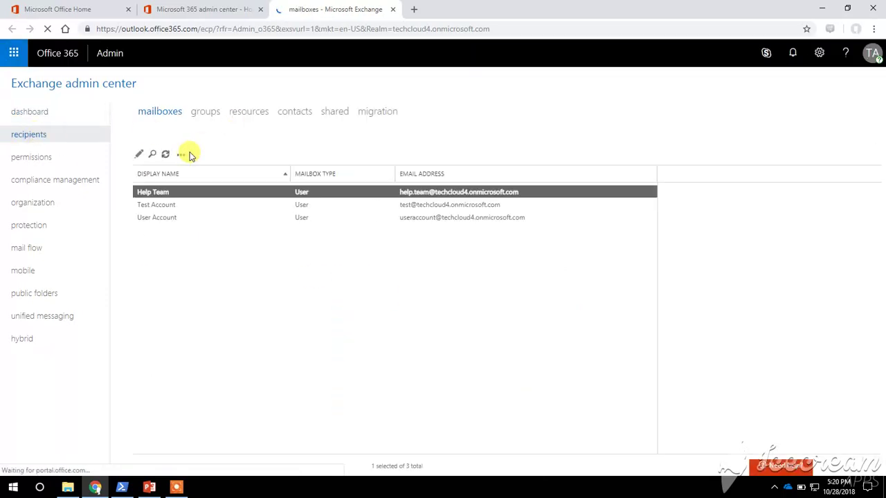
pyautogui.click(339, 113)
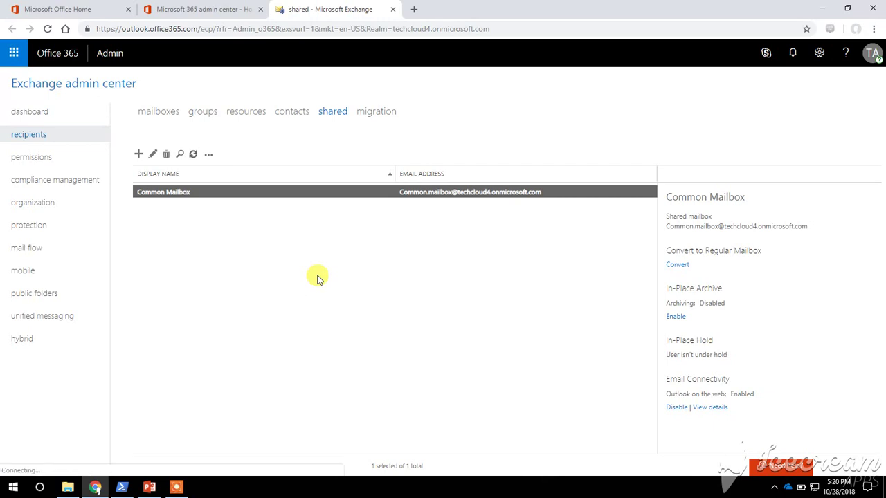
# Step: Open Common Mailbox's mailbox delegation and add Test Account under Full Access
pyautogui.doubleClick(221, 198)
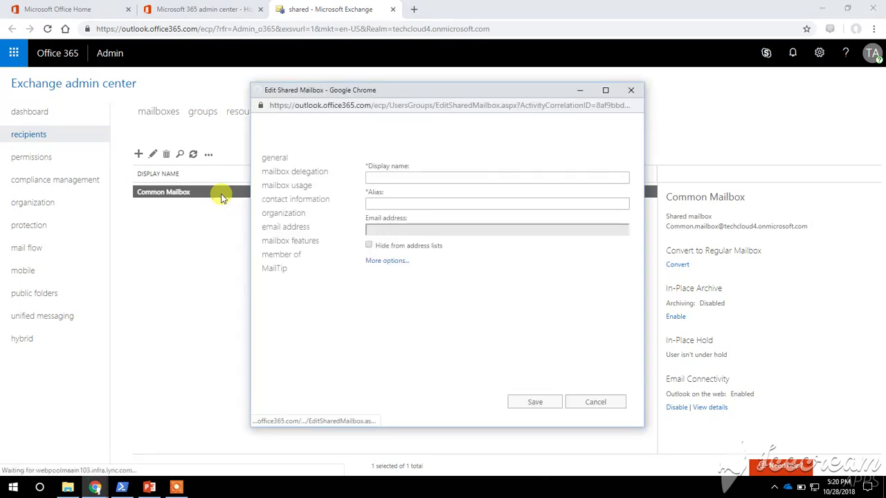
pyautogui.click(320, 173)
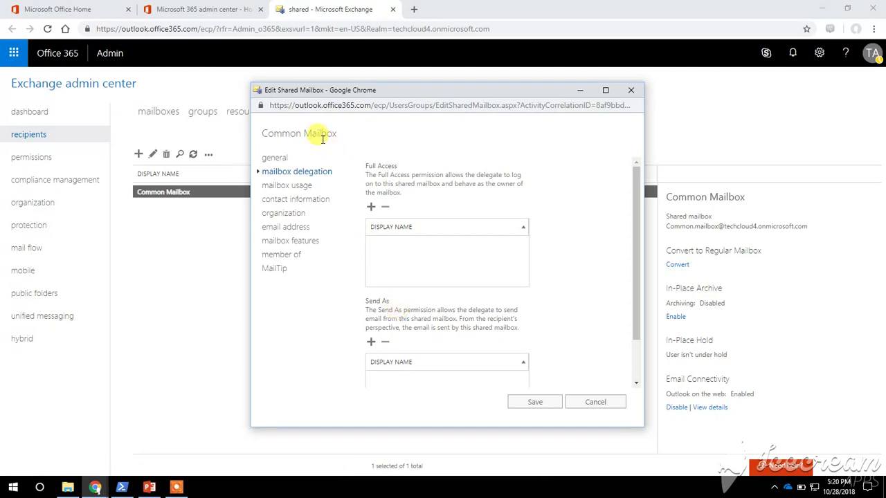
pyautogui.click(370, 207)
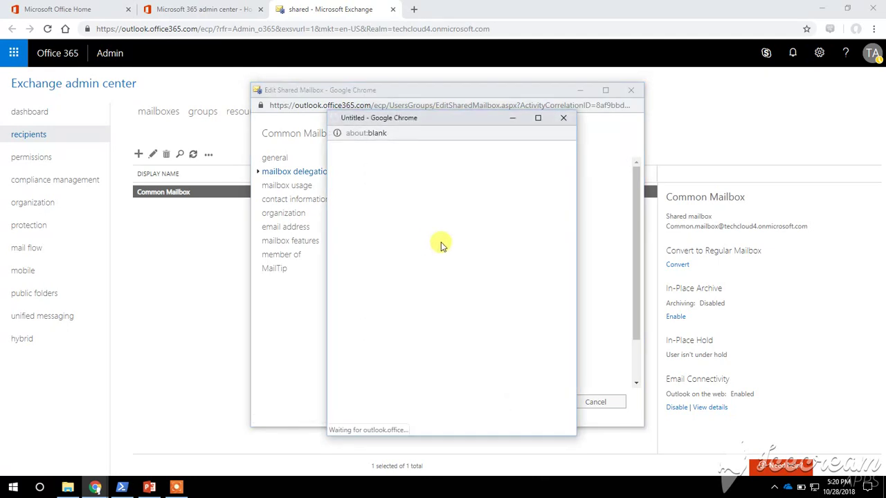
pyautogui.click(361, 208)
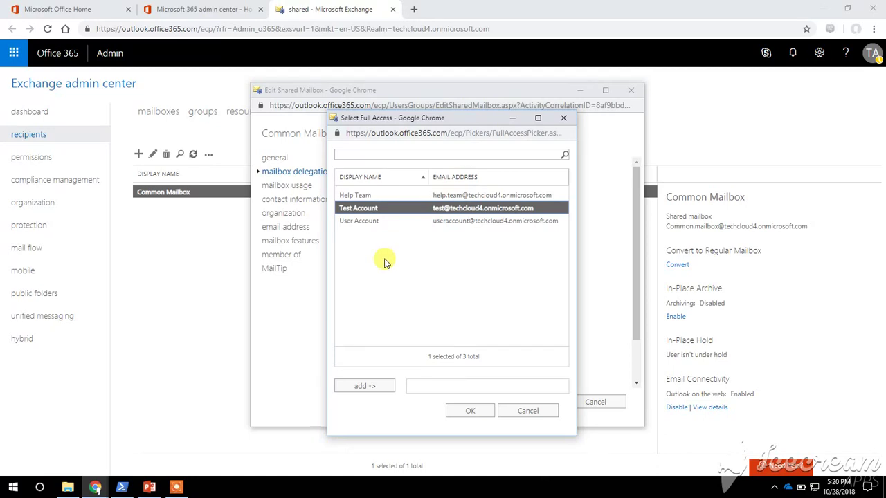
pyautogui.click(371, 385)
pyautogui.click(446, 413)
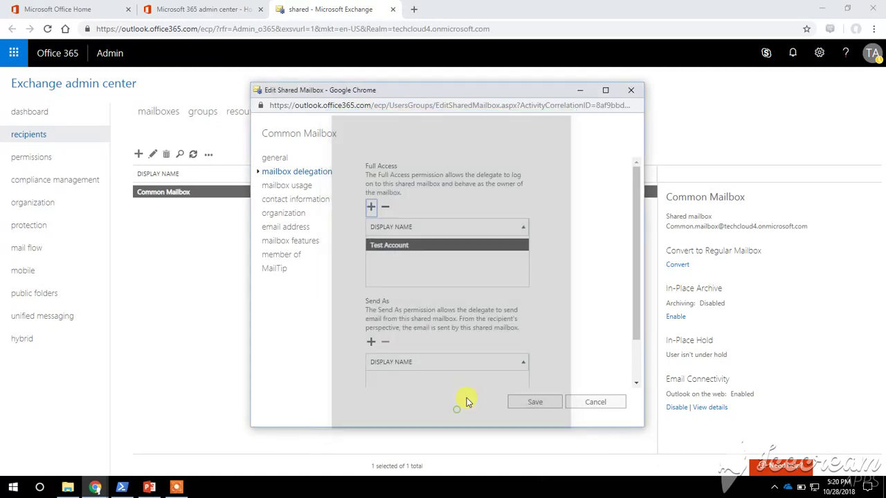
# Step: Add Test Account under Send As in Common Mailbox's delegation settings
pyautogui.click(401, 247)
pyautogui.scroll(-2, 519, 342)
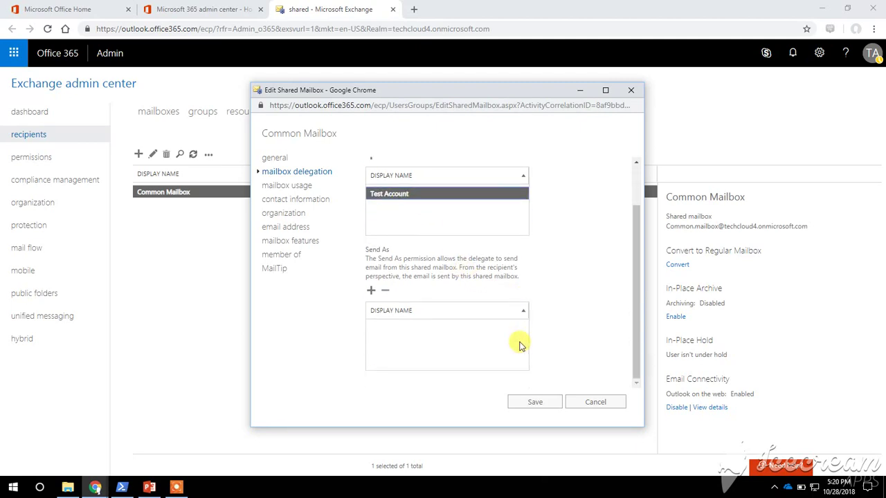
pyautogui.click(371, 290)
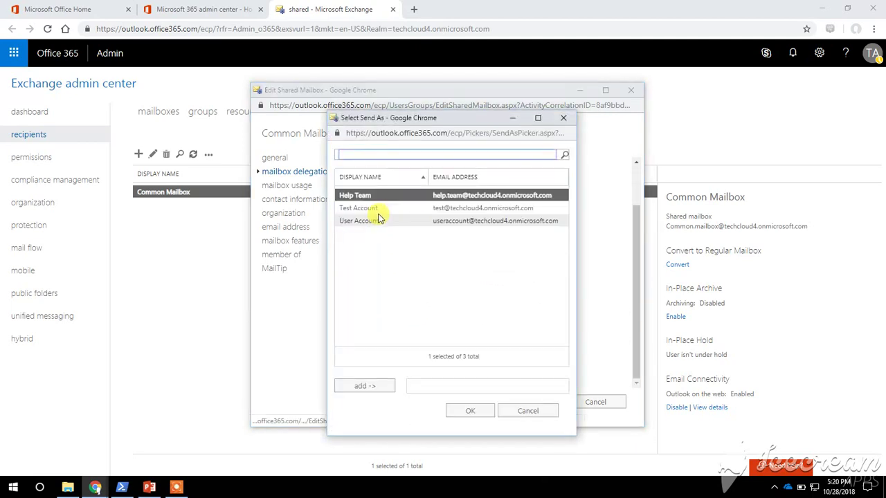
pyautogui.click(367, 208)
pyautogui.click(364, 385)
pyautogui.click(453, 411)
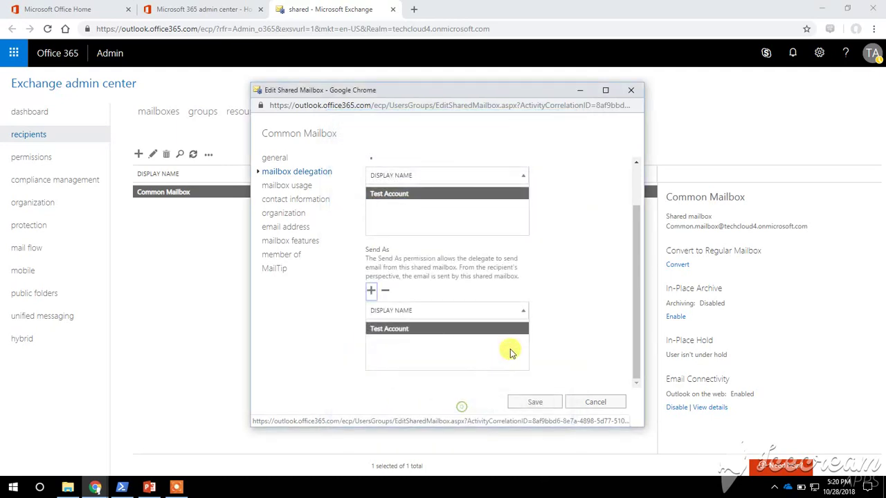
pyautogui.scroll(2, 534, 313)
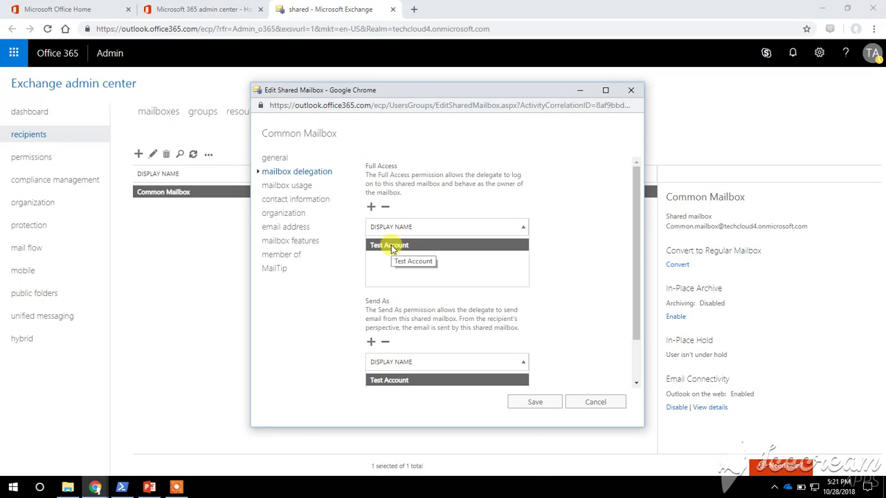
# Step: Review Common Mailbox's Full Access and Send As lists, then save the delegation changes
pyautogui.tripleClick(372, 168)
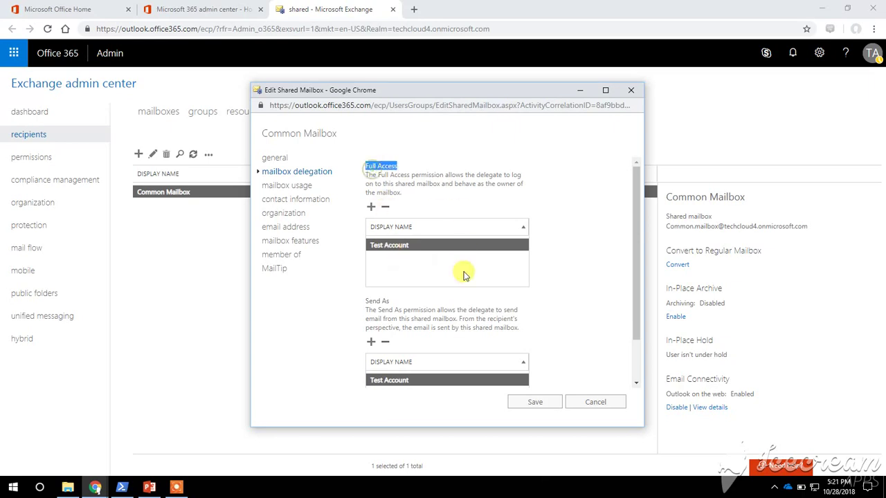
pyautogui.click(373, 166)
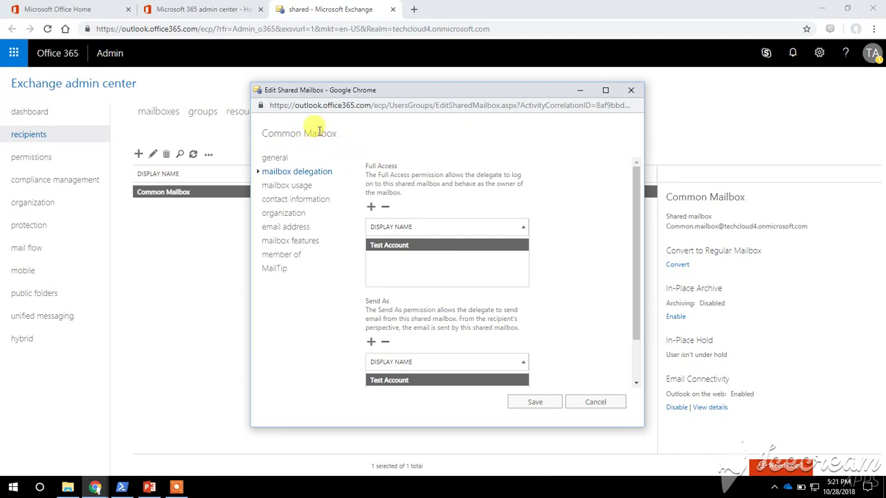
pyautogui.moveTo(339, 134); pyautogui.dragTo(252, 133)
pyautogui.scroll(-1, 443, 312)
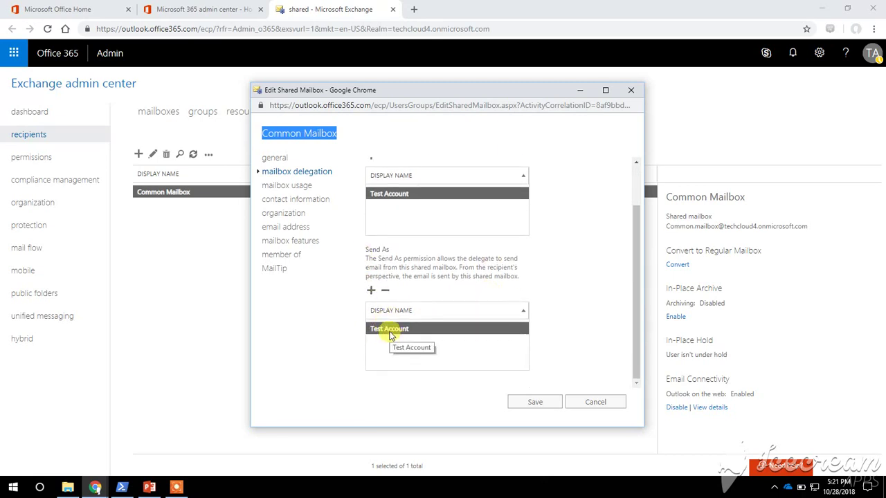
pyautogui.scroll(1, 418, 330)
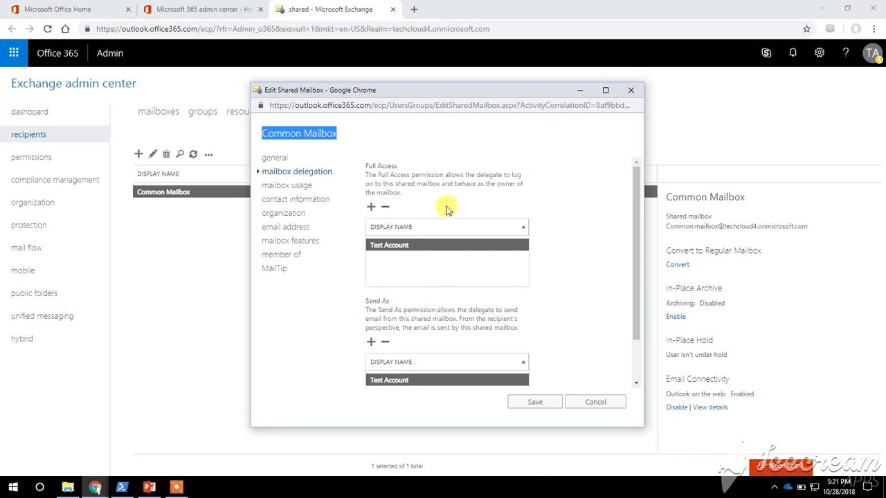
pyautogui.click(315, 136)
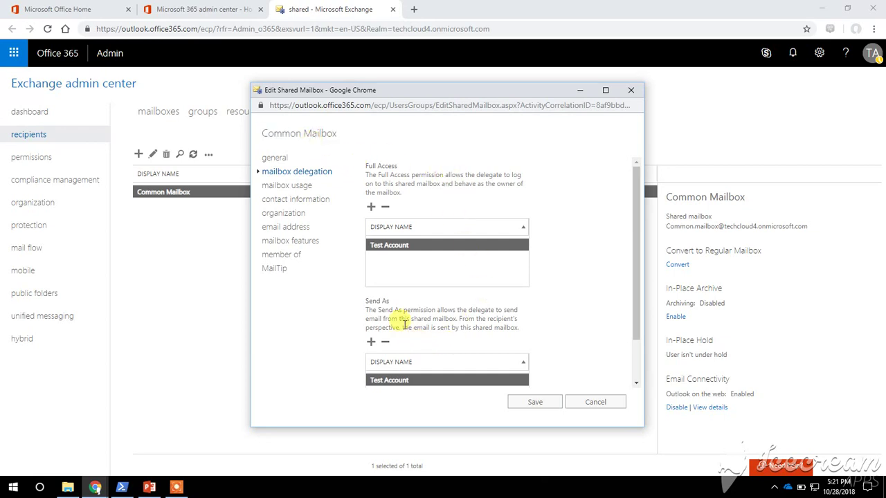
pyautogui.click(537, 402)
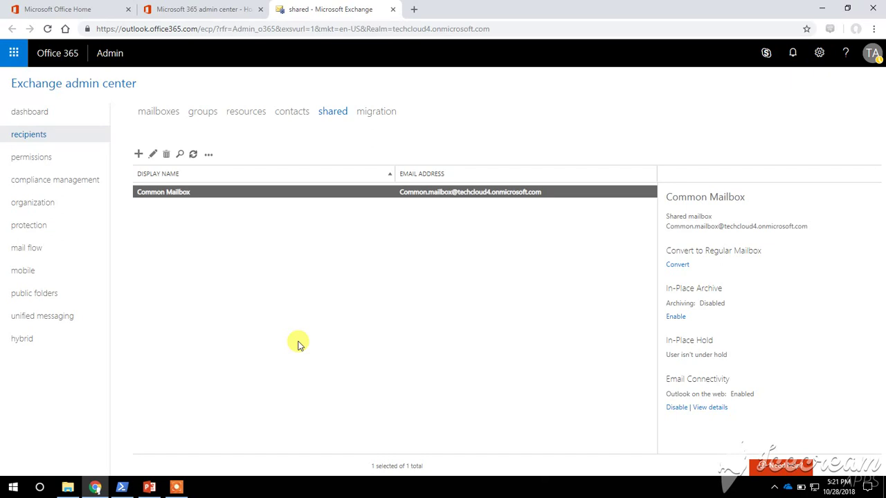
# Step: Begin an Add-MailboxPermission -Identity command in PowerShell using Tab completion
pyautogui.hotkey('alt', 'Tab')
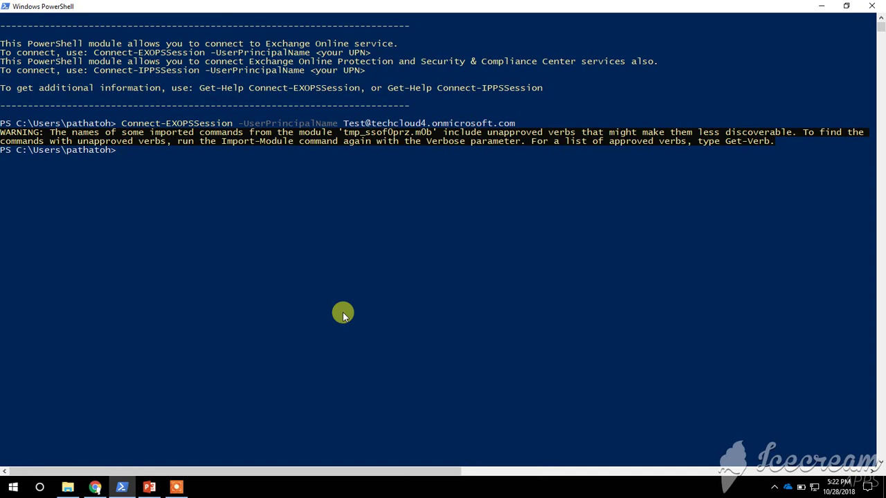
pyautogui.write('add-mail')
pyautogui.press('Tab')
pyautogui.press('Tab')
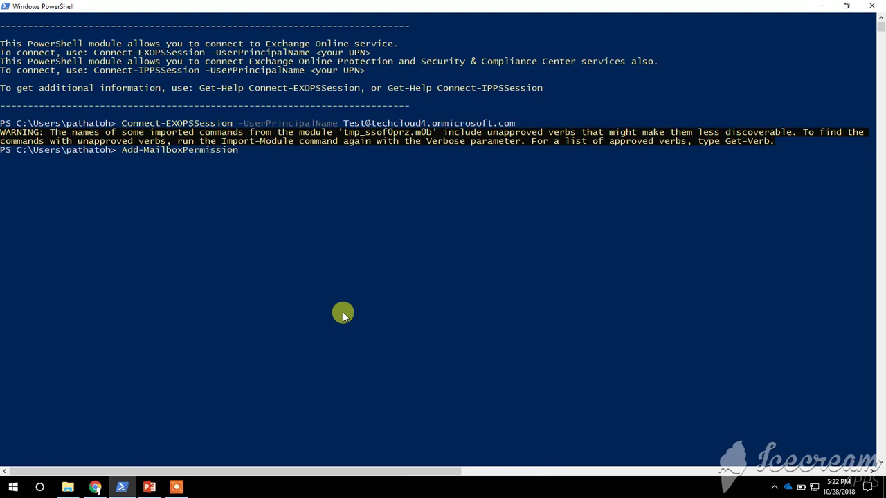
pyautogui.write('-i')
pyautogui.press('Tab')
# Step: Copy Common Mailbox's address from the EAC, paste it after -Identity, and append -User
pyautogui.click(94, 486)
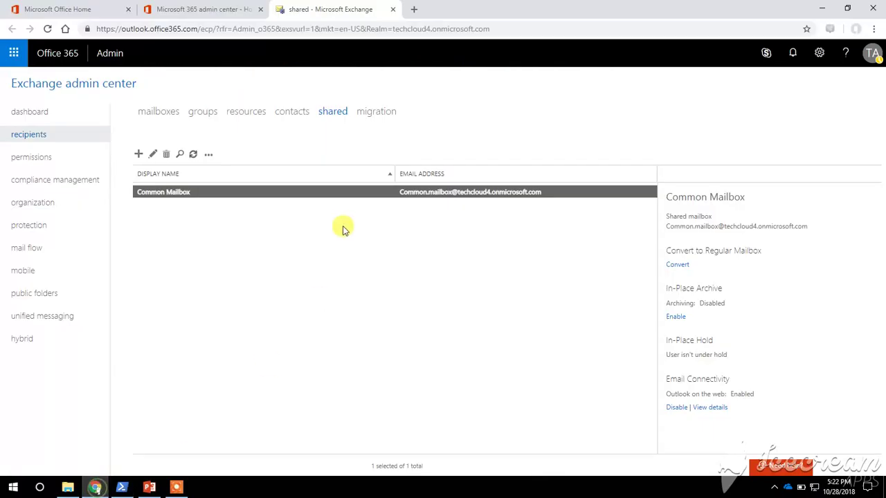
pyautogui.tripleClick(680, 228)
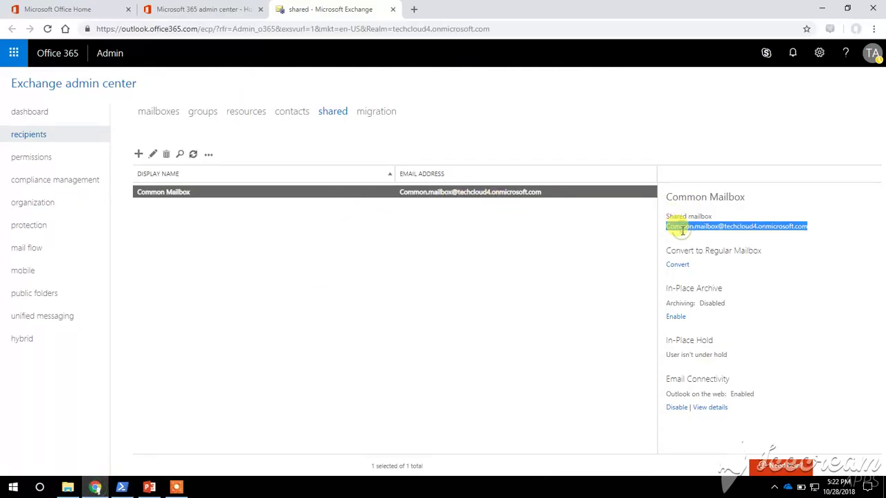
pyautogui.rightClick(686, 232)
pyautogui.click(688, 239)
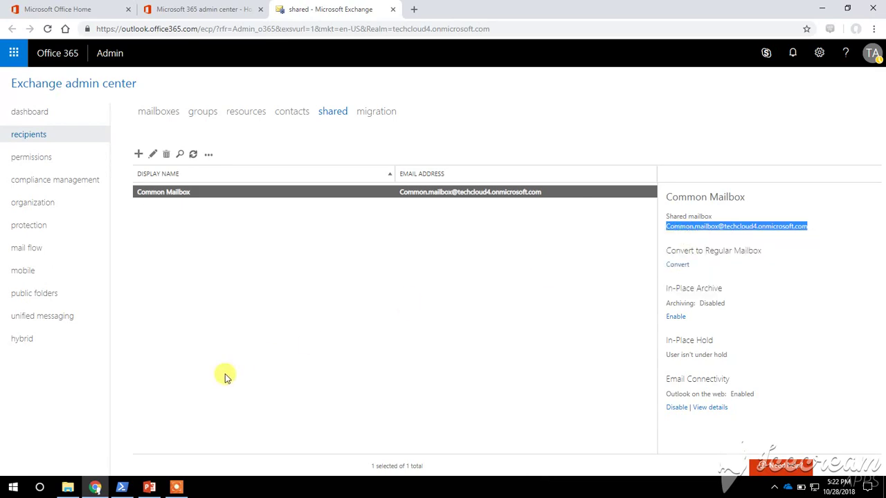
pyautogui.click(121, 487)
pyautogui.hotkey('ctrl', 'v')
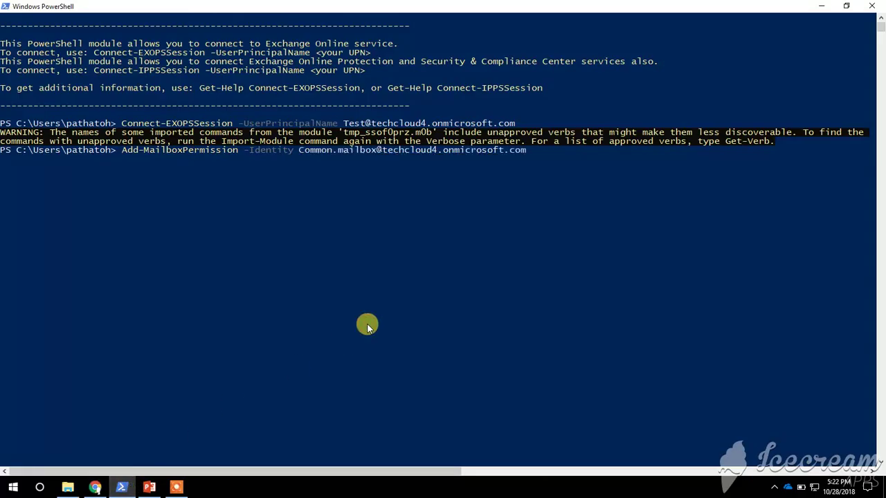
pyautogui.write('-User')
pyautogui.click(95, 487)
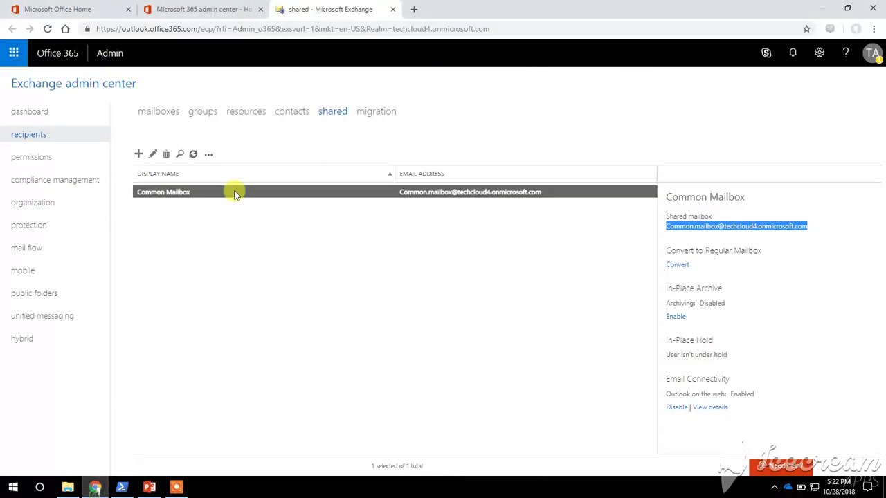
pyautogui.click(160, 115)
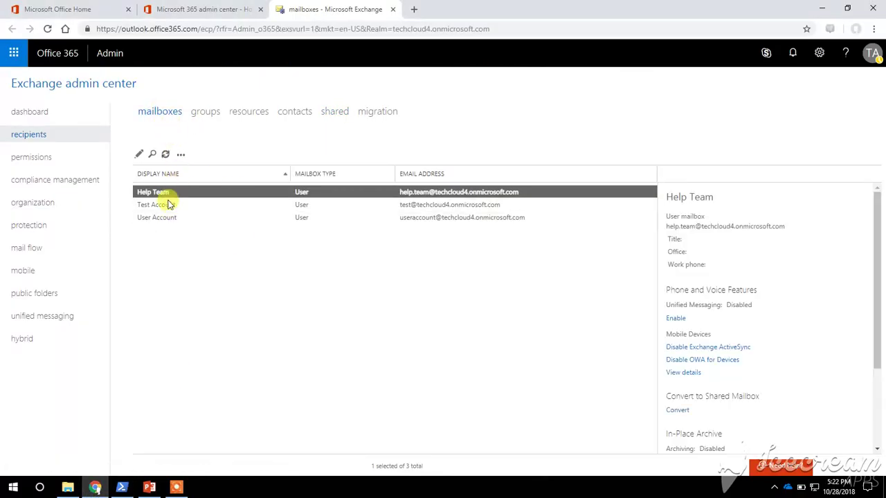
pyautogui.click(173, 220)
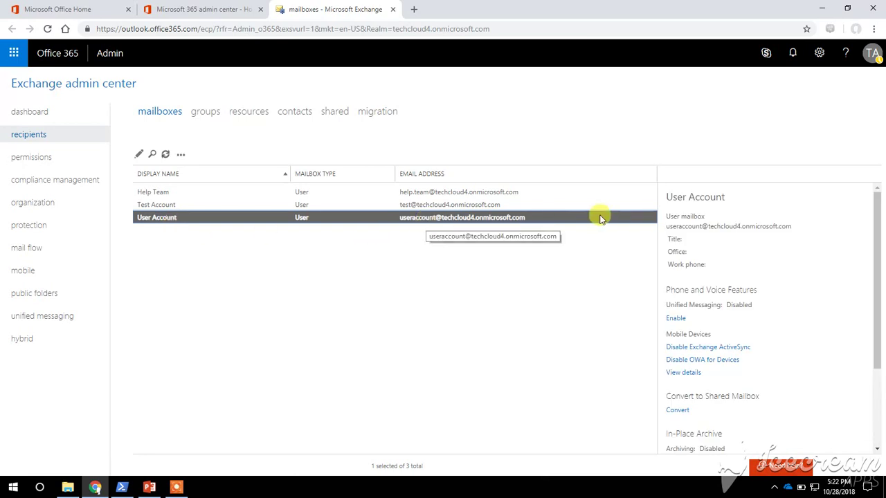
pyautogui.tripleClick(686, 223)
pyautogui.rightClick(686, 224)
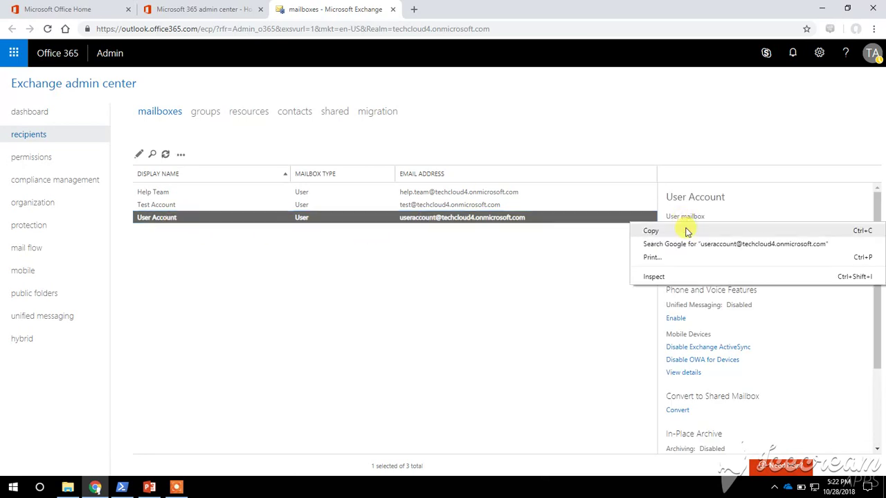
pyautogui.click(687, 231)
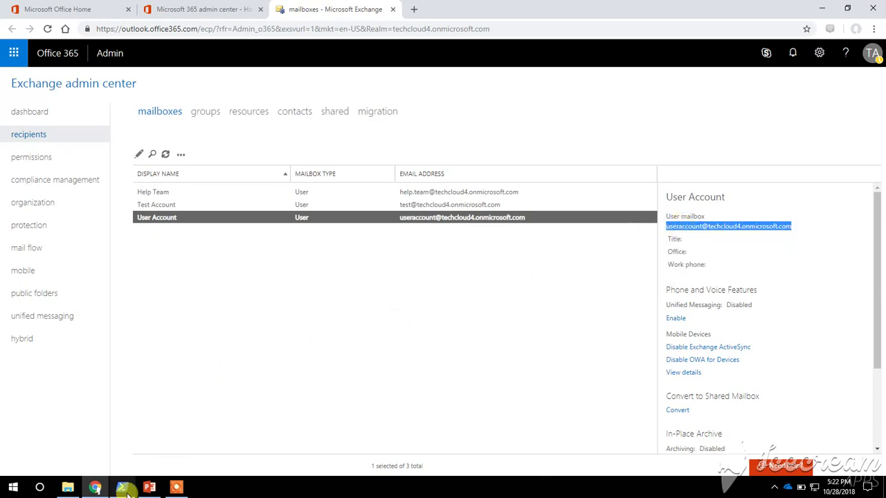
pyautogui.click(122, 487)
pyautogui.rightClick(453, 315)
# Step: Add -AccessRights fullaccess, run the command, and point out the user and mailbox addresses
pyautogui.write('-AccessRights fullac')
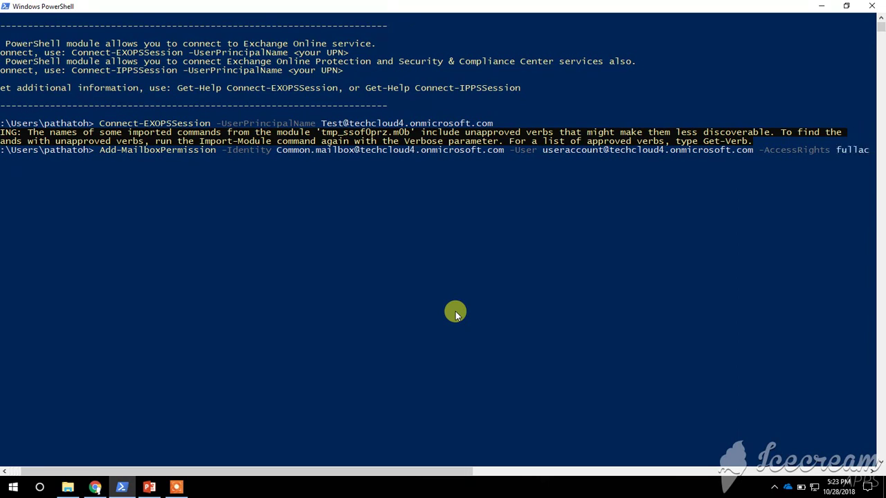
pyautogui.write('cess')
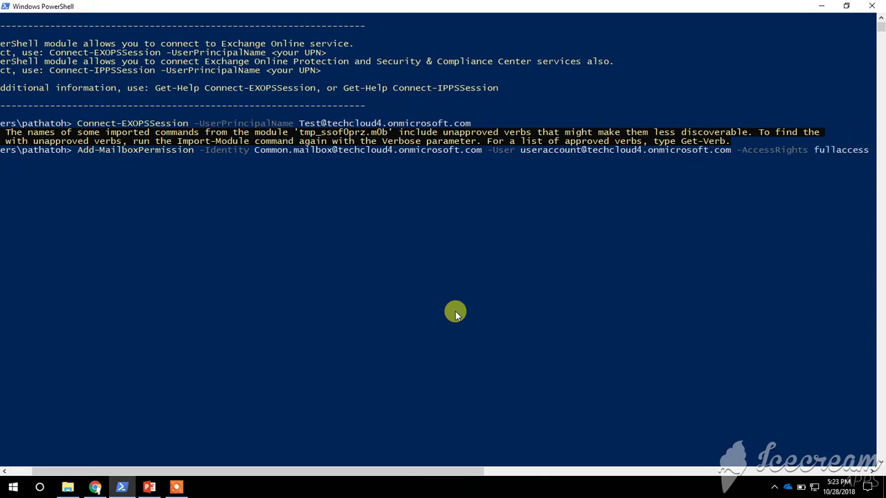
pyautogui.press('Return')
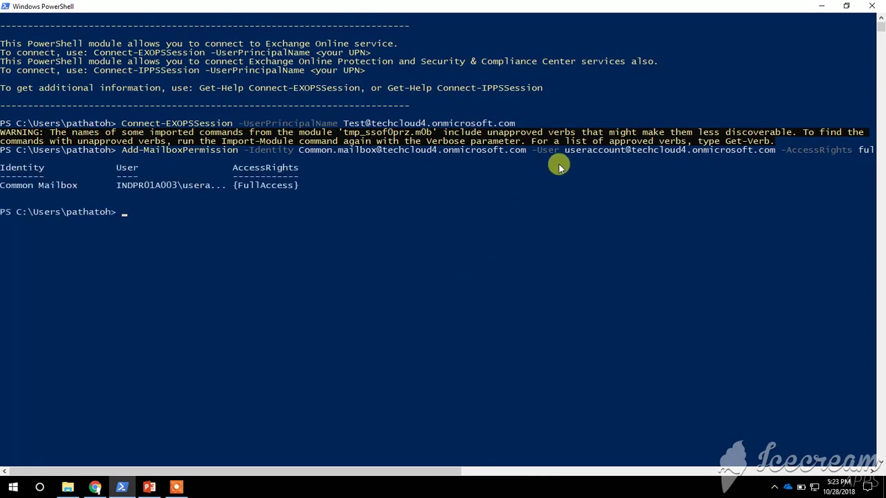
pyautogui.doubleClick(584, 153)
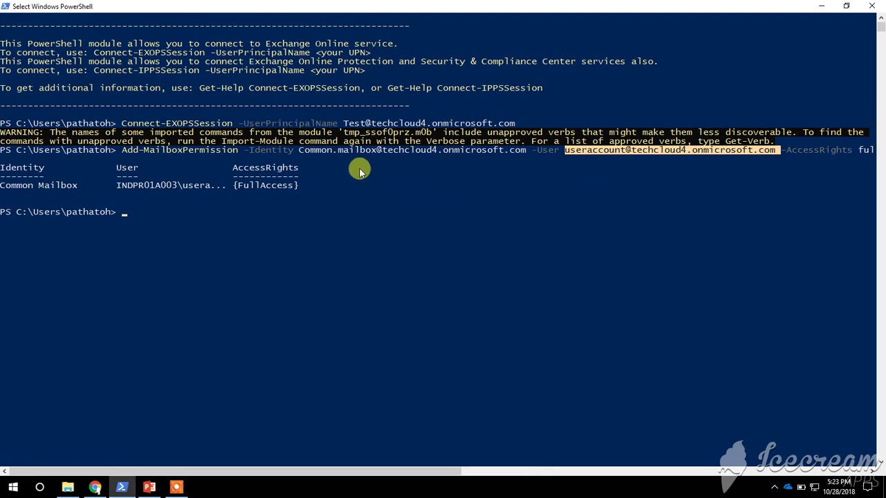
pyautogui.doubleClick(340, 149)
pyautogui.click(341, 286)
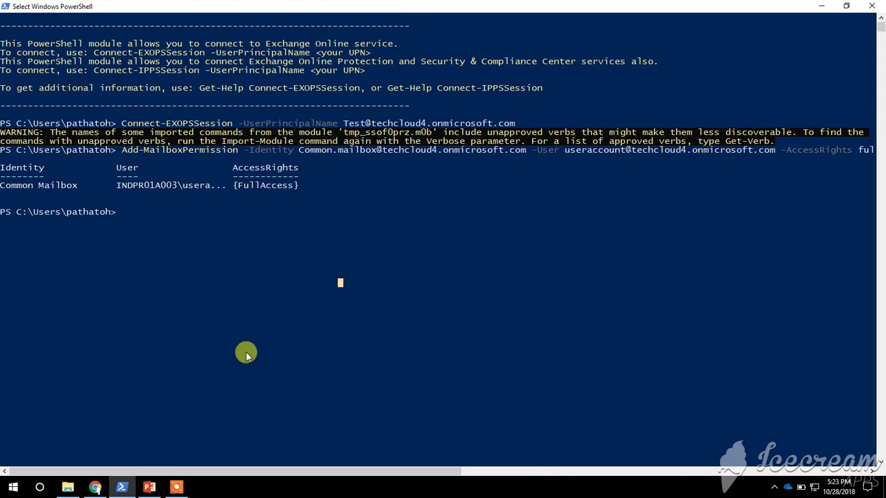
# Step: Type Add-RecipientPermission -Identity with the shared mailbox address pasted, then -Trustee
pyautogui.write('add')
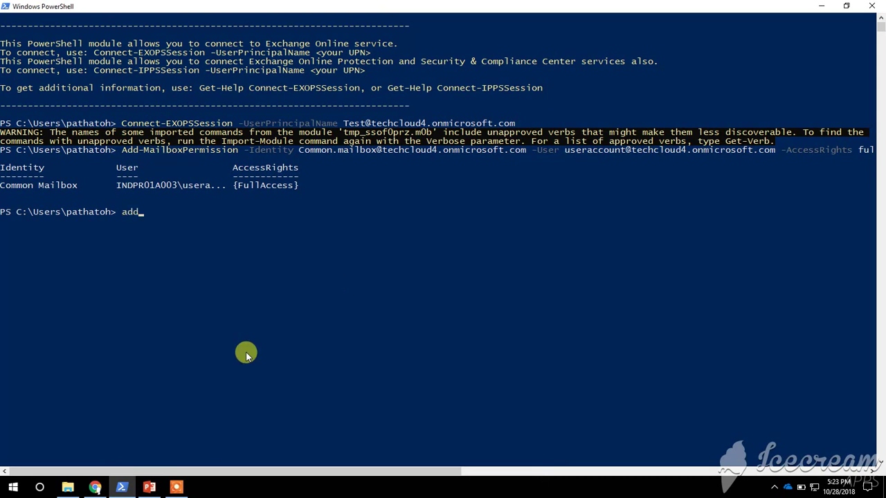
pyautogui.write('-rec')
pyautogui.press('Tab')
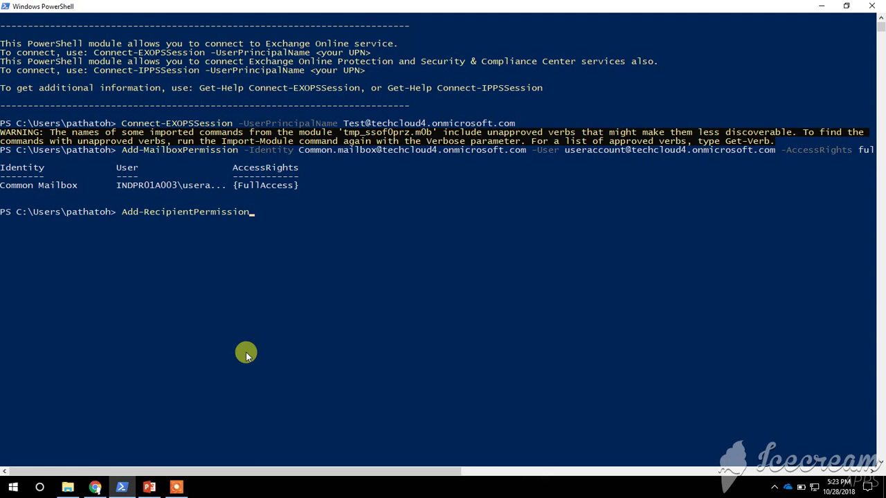
pyautogui.write('-id')
pyautogui.press('Tab')
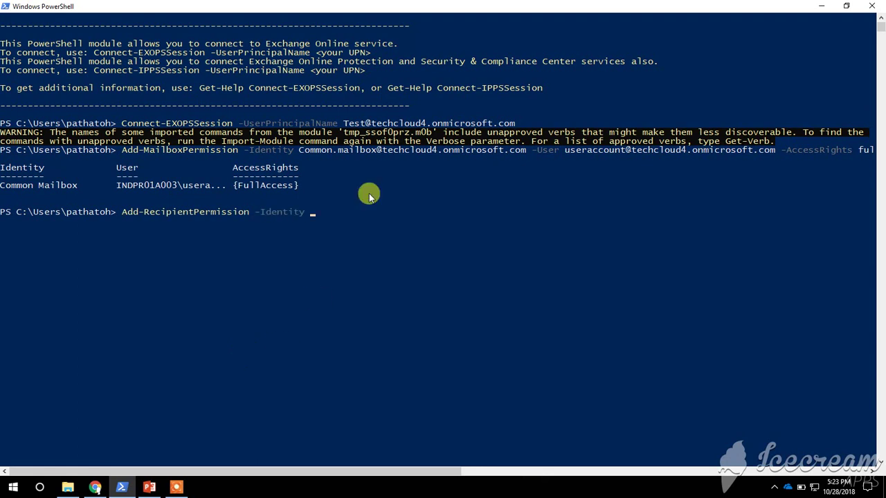
pyautogui.rightClick(397, 244)
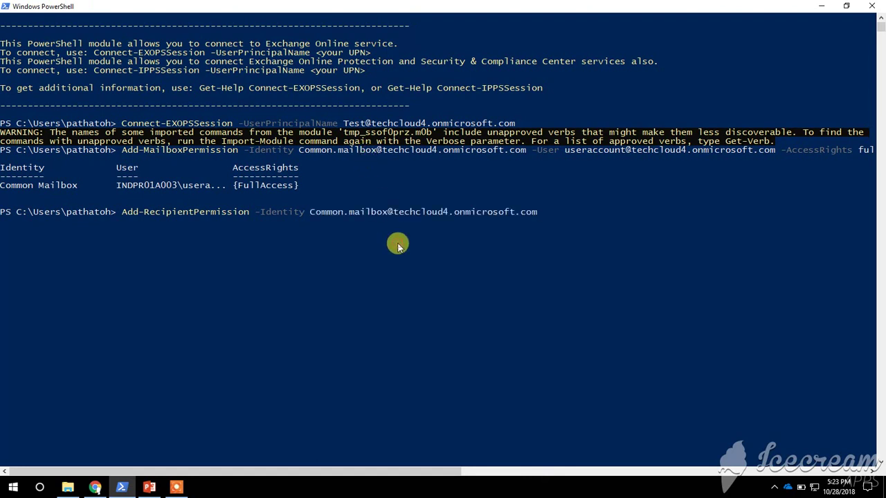
pyautogui.write('-tr')
pyautogui.press('Tab')
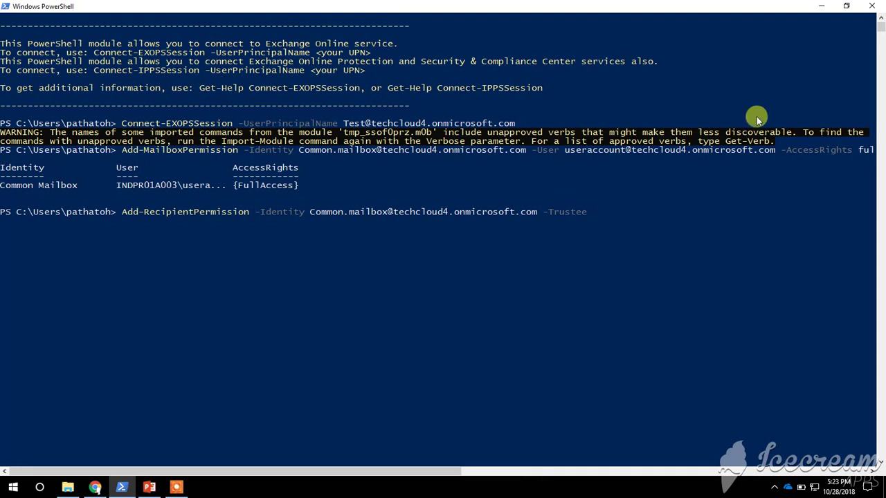
# Step: Paste User Account's address as trustee, add -AccessRights sendas, and run the command
pyautogui.doubleClick(692, 150)
pyautogui.rightClick(693, 148)
pyautogui.rightClick(695, 235)
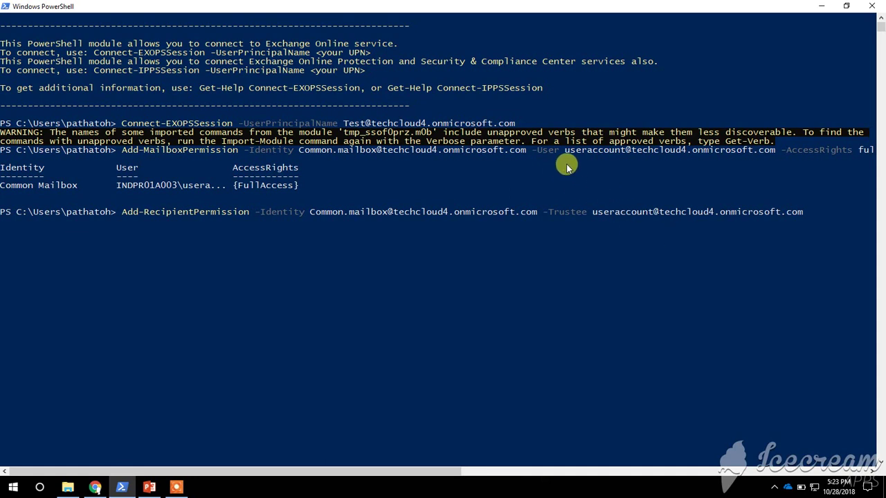
pyautogui.write('-AccessRights sendas')
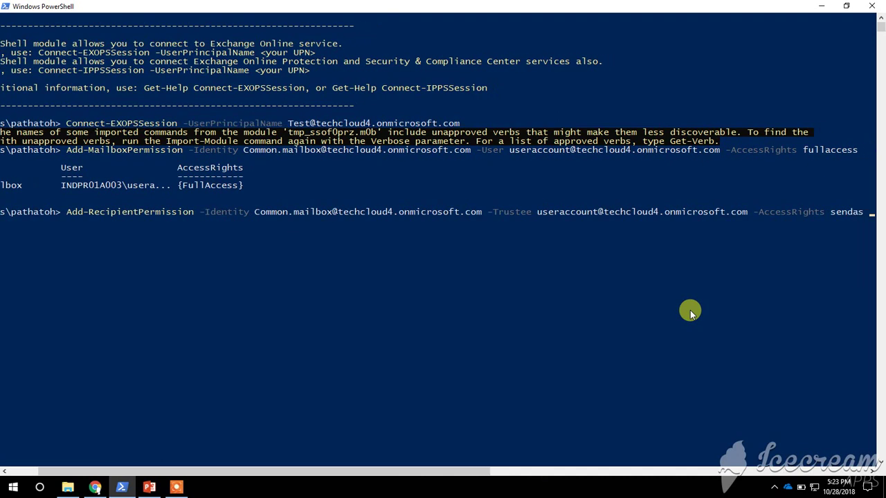
pyautogui.press('Return')
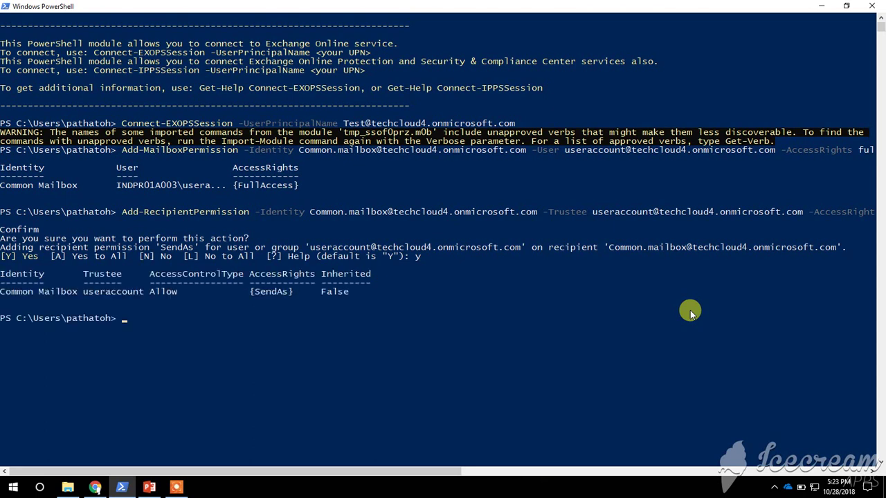
pyautogui.doubleClick(629, 211)
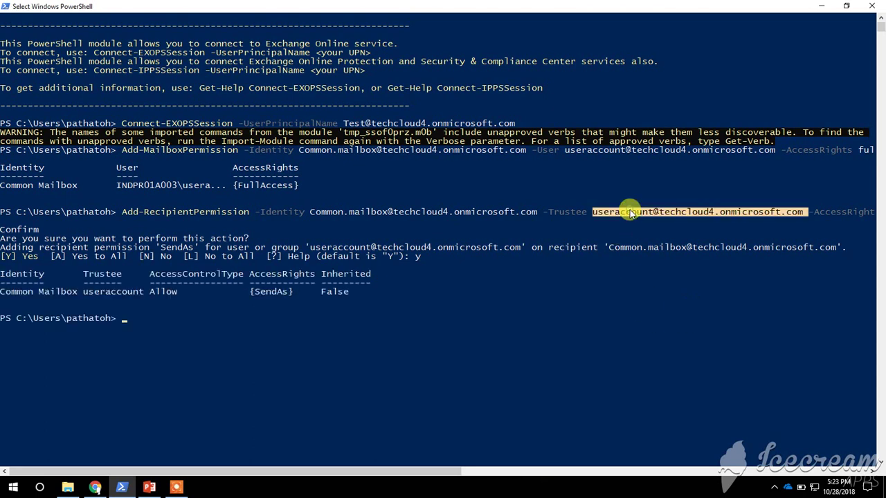
pyautogui.doubleClick(407, 212)
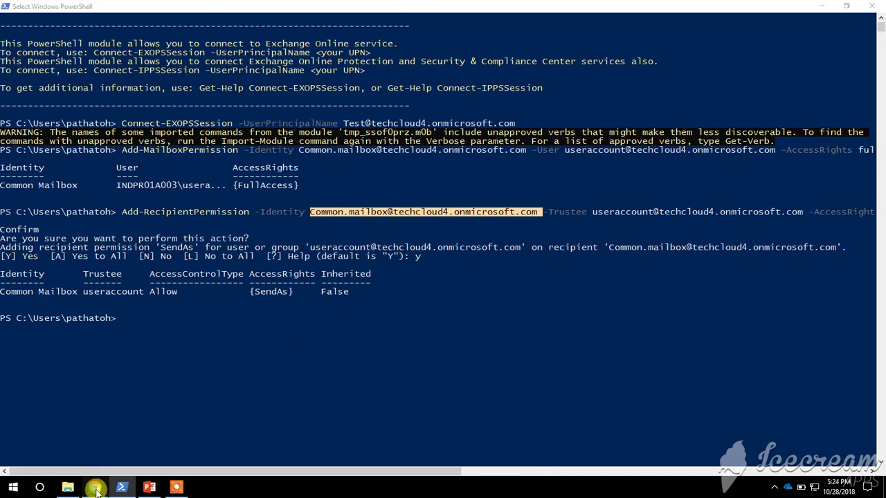
# Step: Refresh the shared list and check User Account's mailbox type and address in user mailboxes
pyautogui.click(94, 487)
pyautogui.click(331, 111)
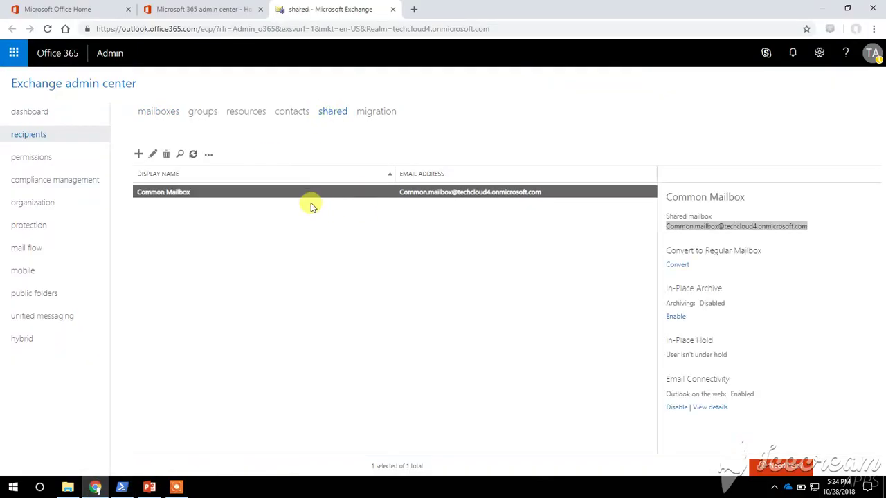
pyautogui.click(193, 154)
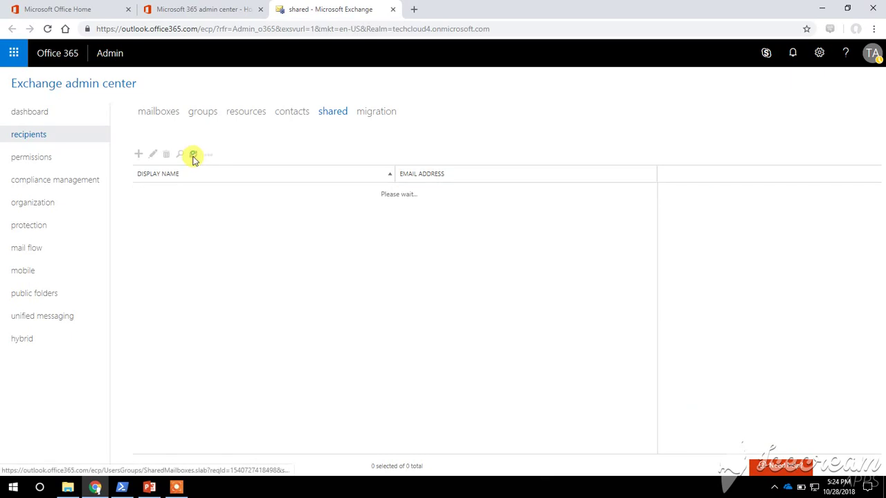
pyautogui.click(158, 111)
pyautogui.click(211, 218)
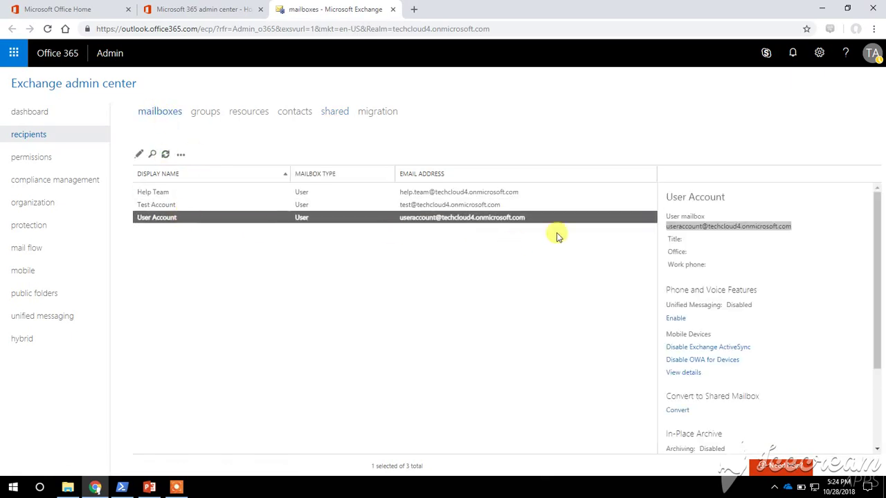
pyautogui.tripleClick(684, 218)
pyautogui.tripleClick(688, 226)
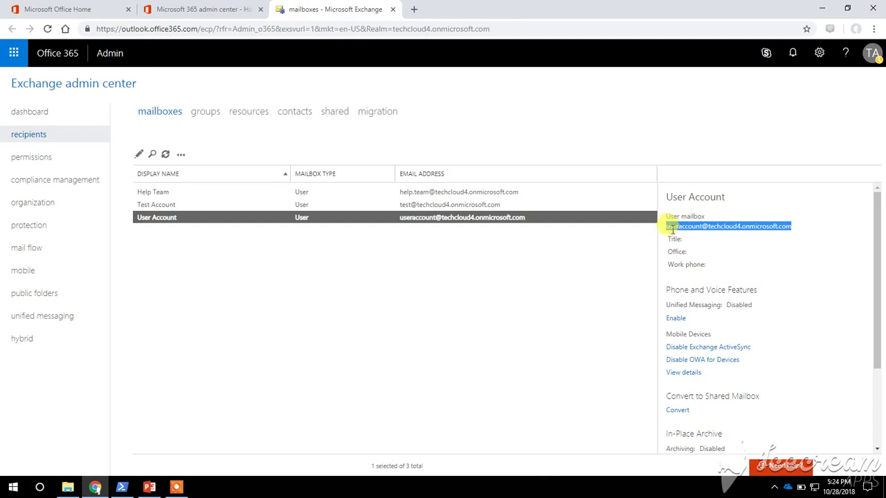
# Step: Confirm User Account under Common Mailbox's Full Access and Send As, then save
pyautogui.click(335, 111)
pyautogui.doubleClick(358, 194)
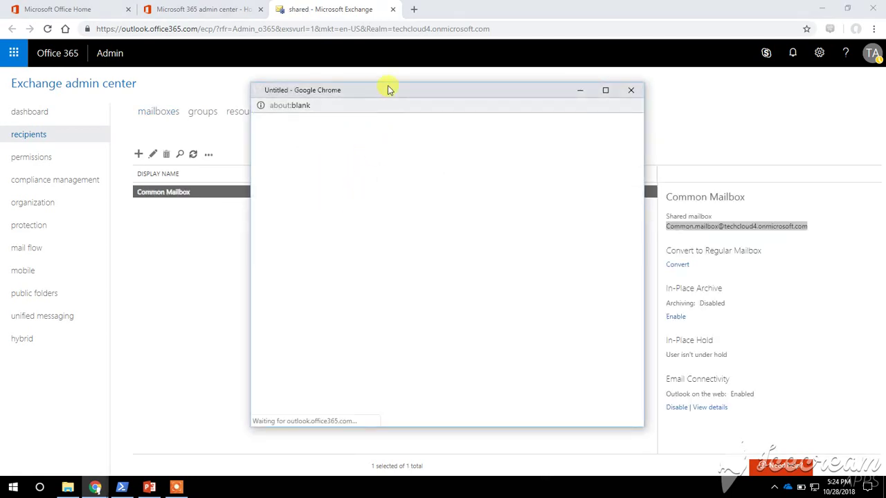
pyautogui.click(292, 172)
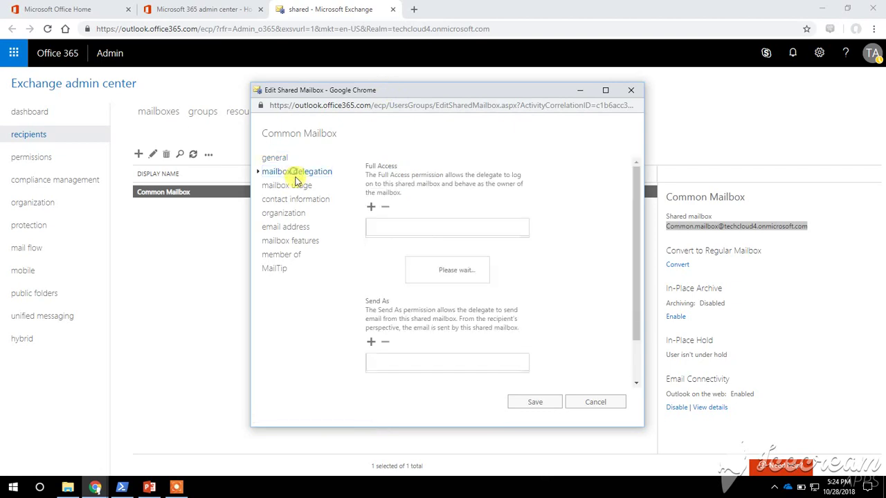
pyautogui.scroll(-2, 554, 293)
pyautogui.click(399, 209)
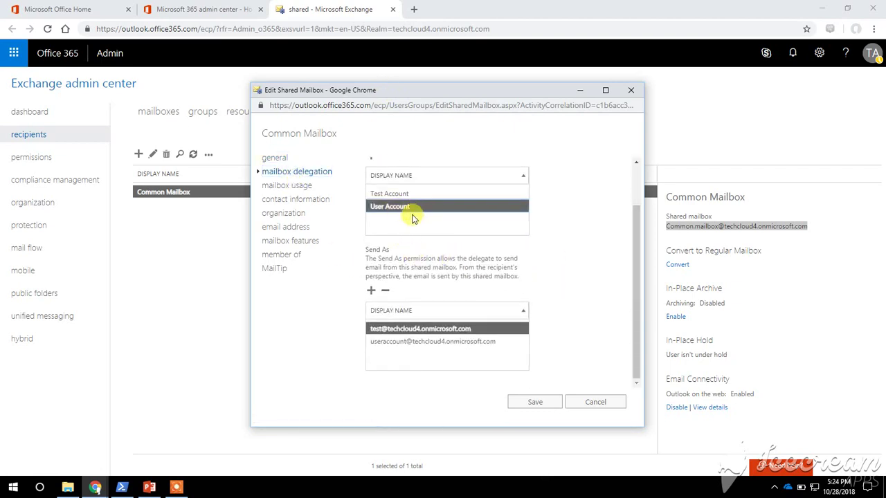
pyautogui.click(443, 341)
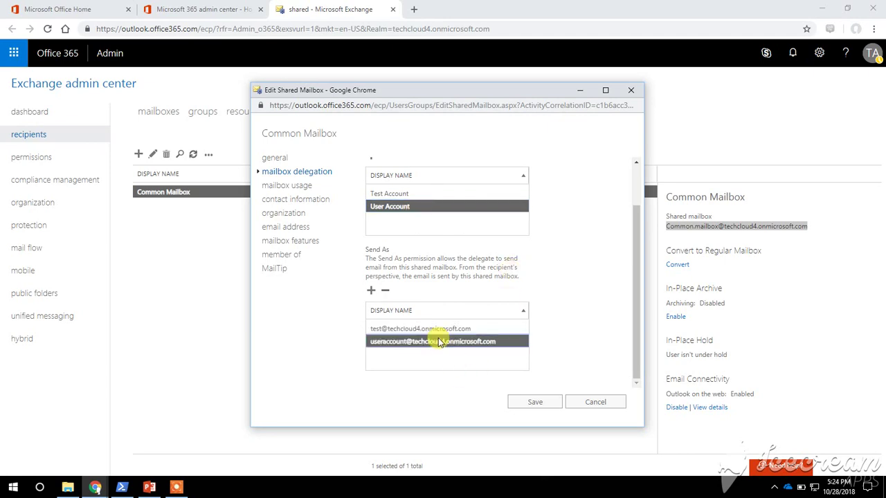
pyautogui.scroll(2, 453, 256)
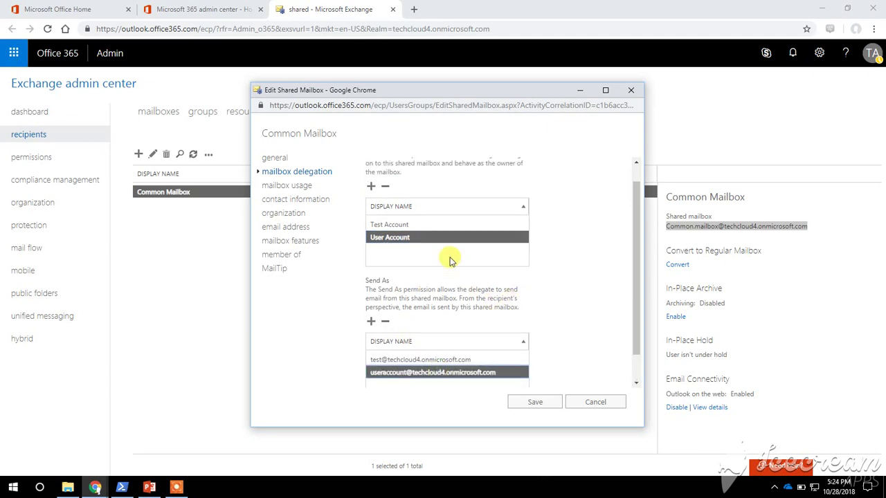
pyautogui.click(540, 402)
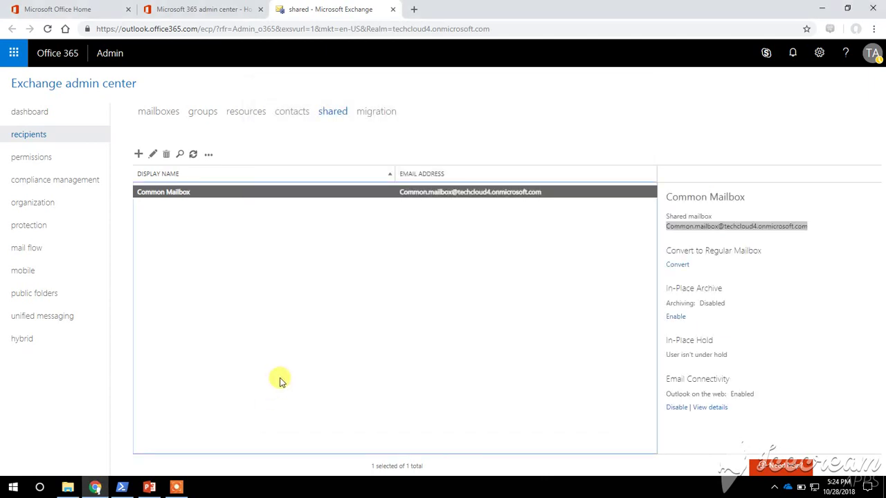
# Step: Open Test Account's mailbox delegation from the mailboxes list and scroll through its delegate lists
pyautogui.click(159, 112)
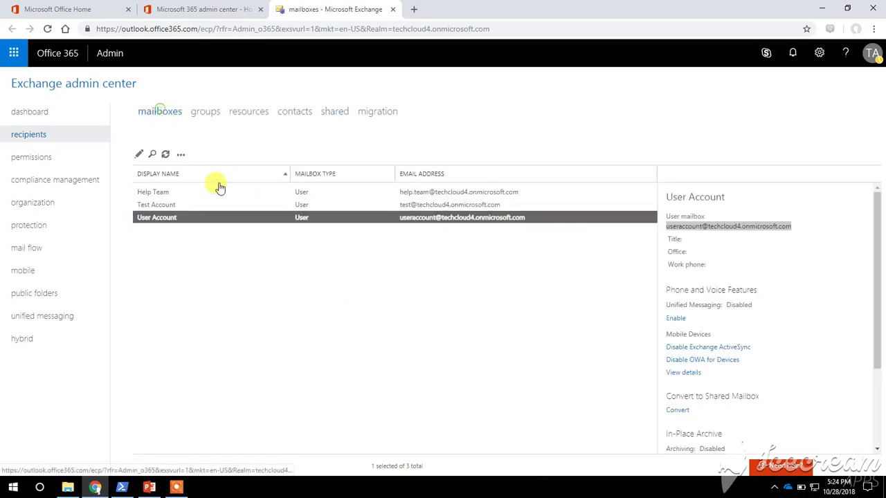
pyautogui.click(301, 204)
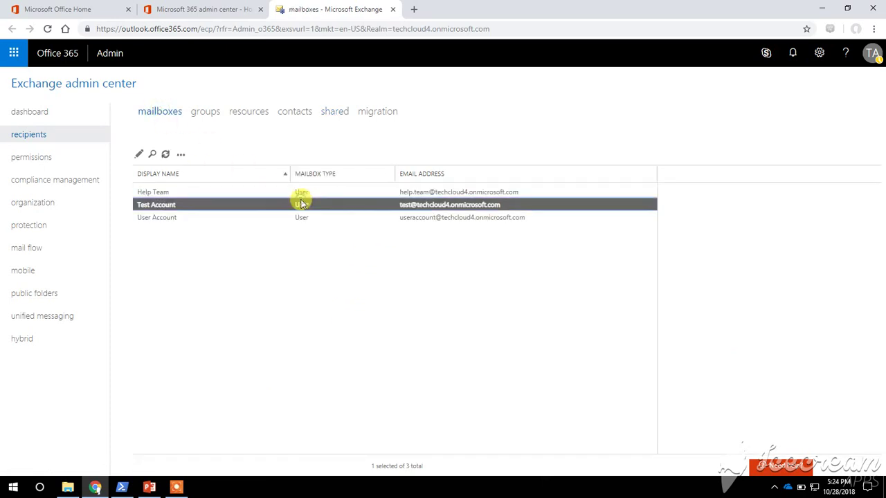
pyautogui.doubleClick(302, 204)
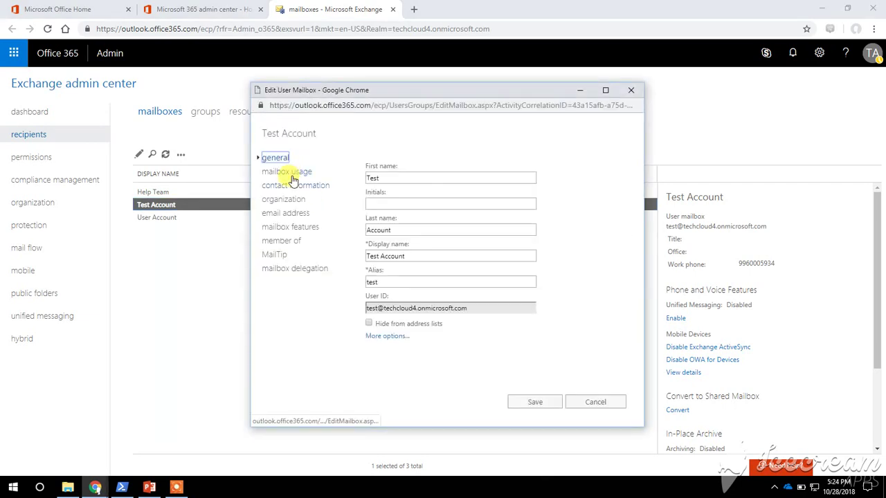
pyautogui.click(298, 270)
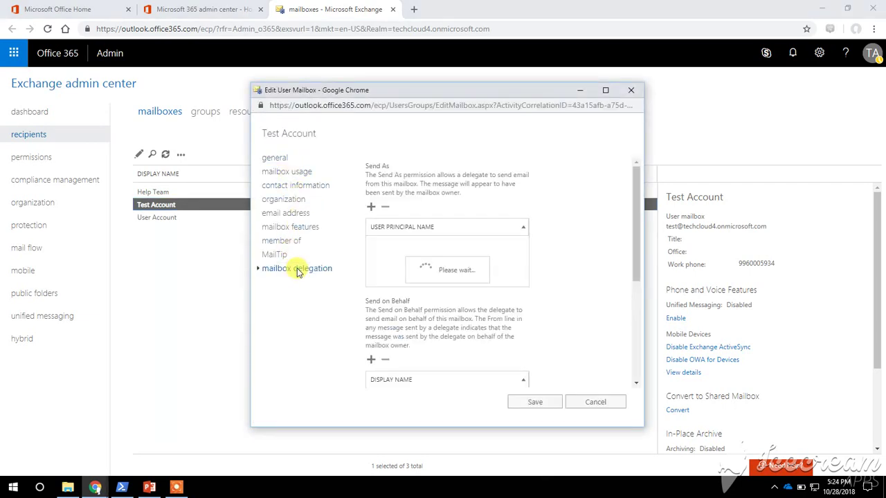
pyautogui.scroll(-5, 388, 229)
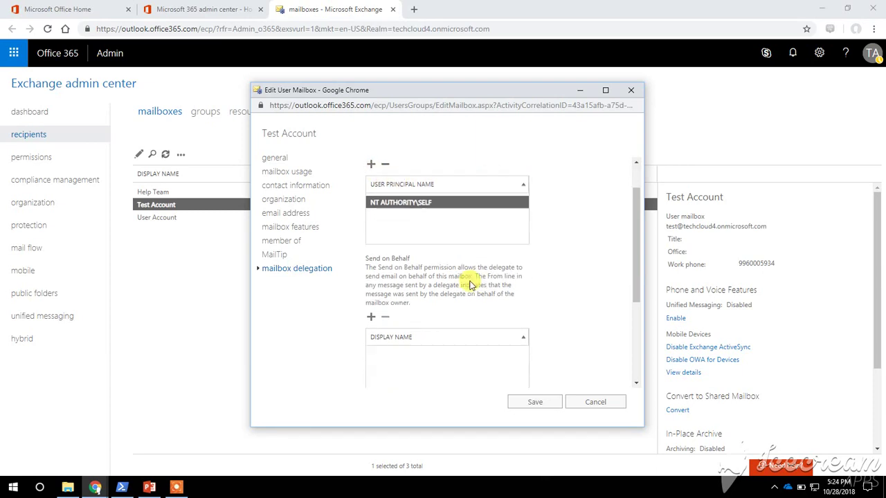